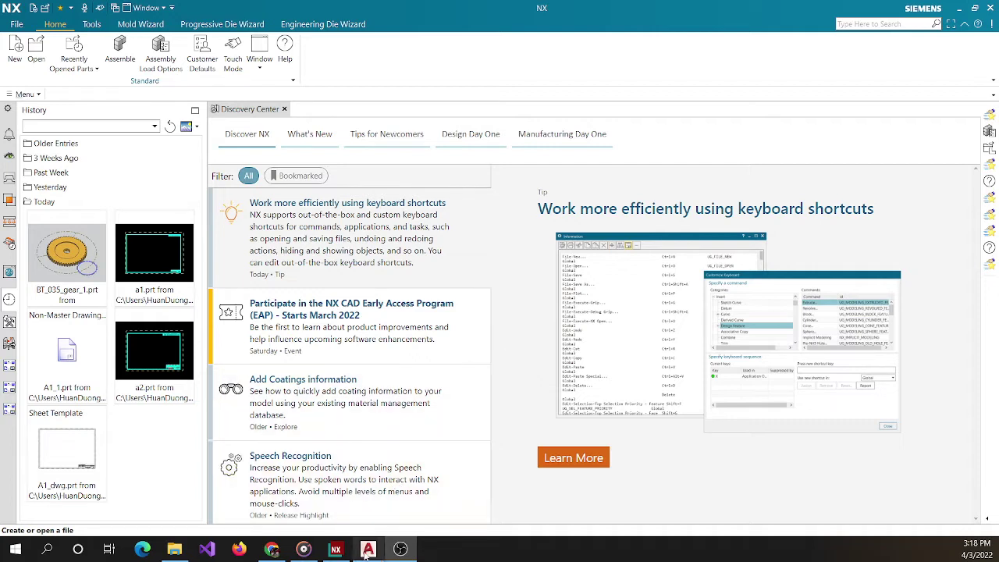
Step: Open A1.dwg from the Desktop Template folder in AutoCAD 2022
{"action": "left_click", "coordinate": [181, 553]}
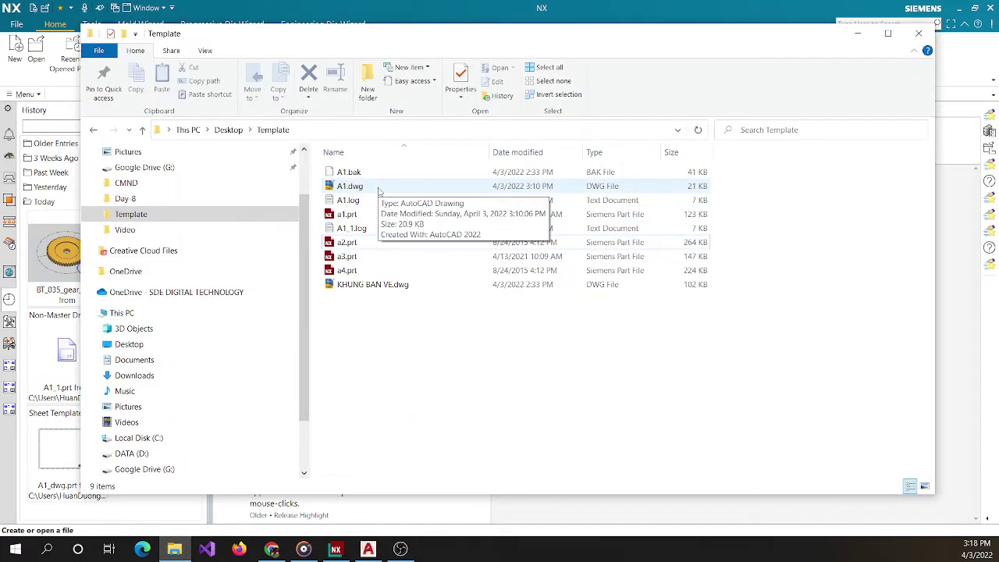
{"action": "double_click", "coordinate": [350, 186]}
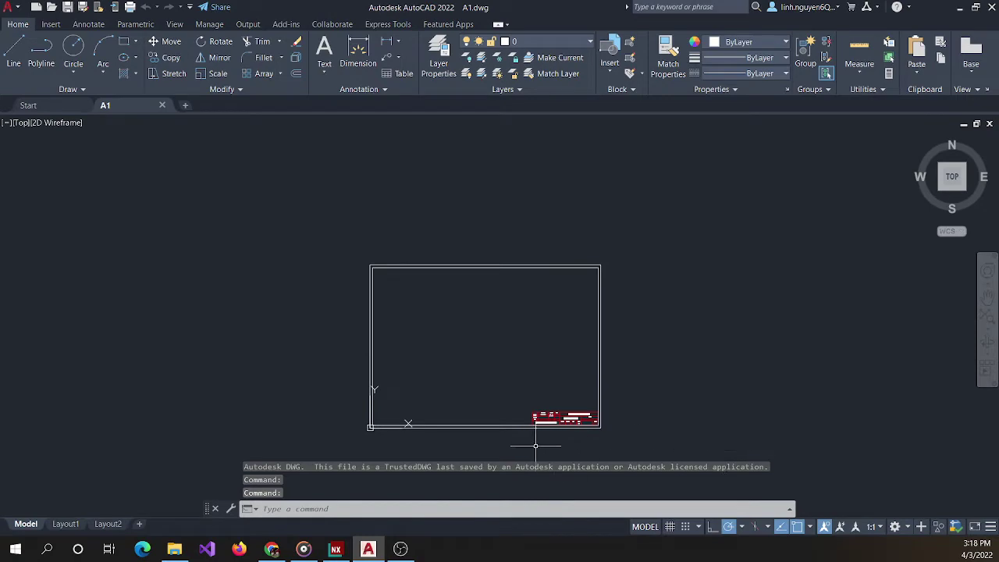
Step: Zoom into the A1 title block and back out to the full frame, then return to NX
{"action": "scroll", "coordinate": [539, 440], "scroll_direction": "up", "scroll_amount": 4}
{"action": "scroll", "coordinate": [576, 414], "scroll_direction": "down", "scroll_amount": 2}
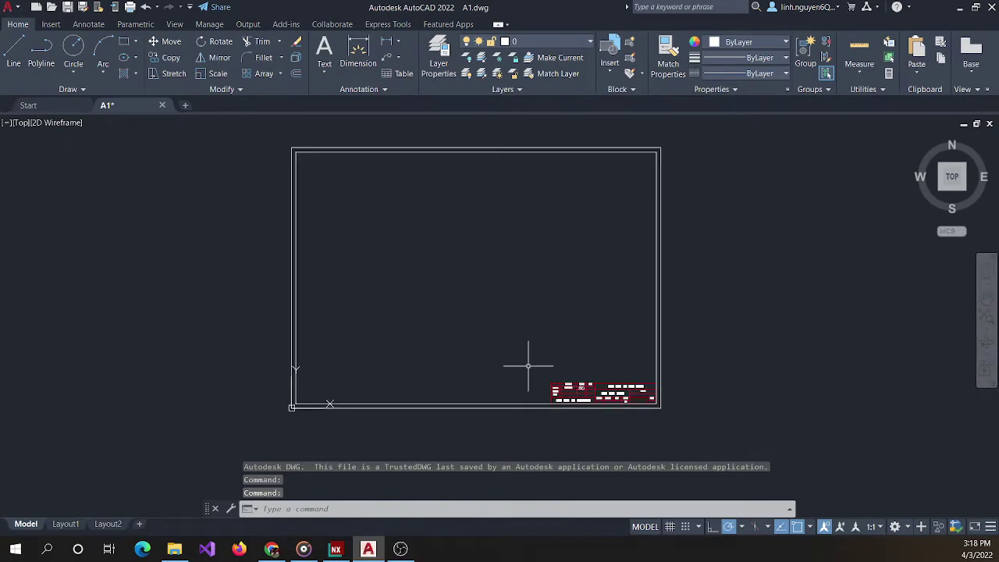
{"action": "scroll", "coordinate": [636, 394], "scroll_direction": "up", "scroll_amount": 3}
{"action": "scroll", "coordinate": [638, 393], "scroll_direction": "up", "scroll_amount": 1}
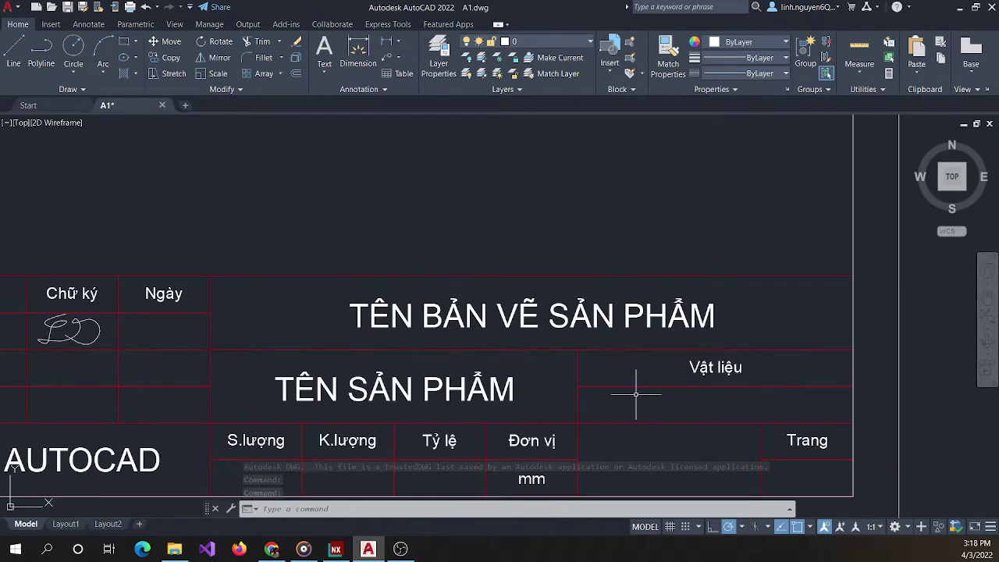
{"action": "scroll", "coordinate": [640, 392], "scroll_direction": "down", "scroll_amount": 8}
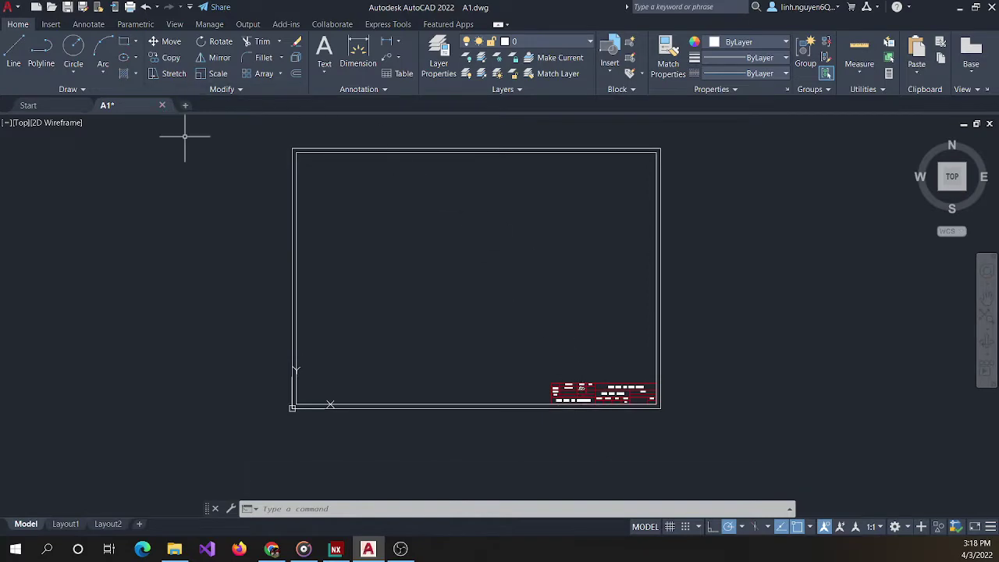
{"action": "left_click", "coordinate": [344, 556]}
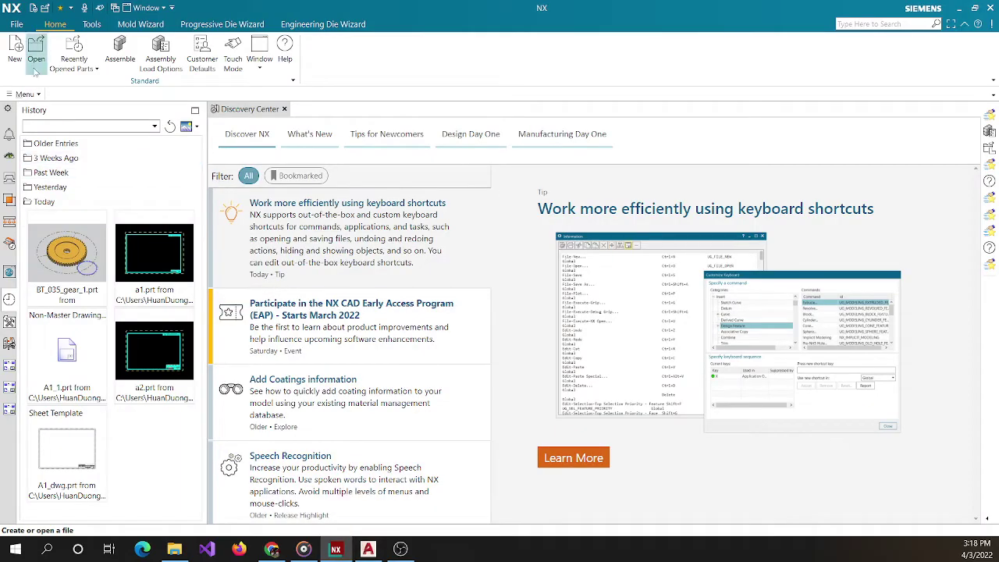
Step: Set up an AutoCAD DXF/DWG import of Template\A1.dwg with output part file A1_a.prt
{"action": "left_click", "coordinate": [17, 26]}
{"action": "mouse_move", "coordinate": [65, 117]}
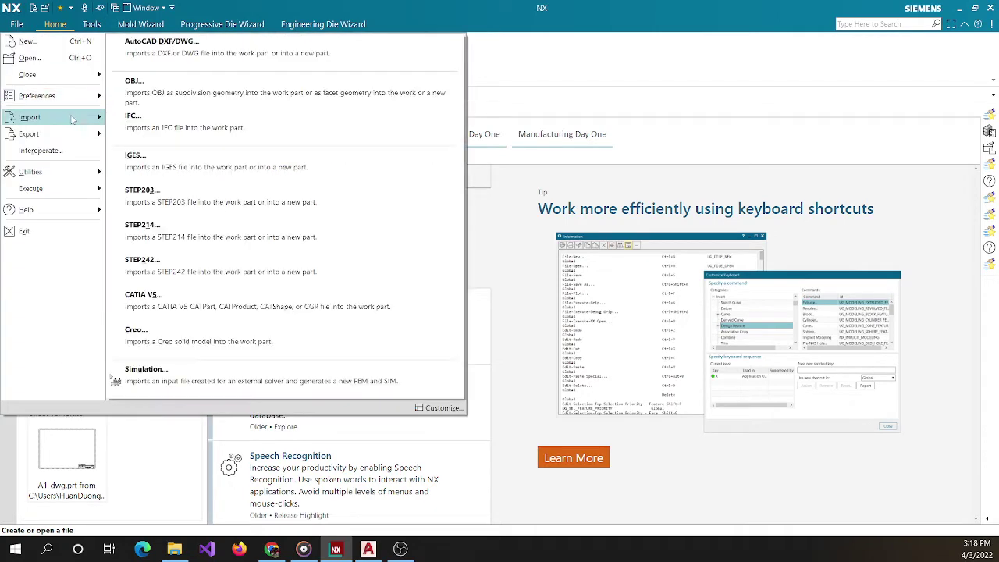
{"action": "left_click", "coordinate": [165, 55]}
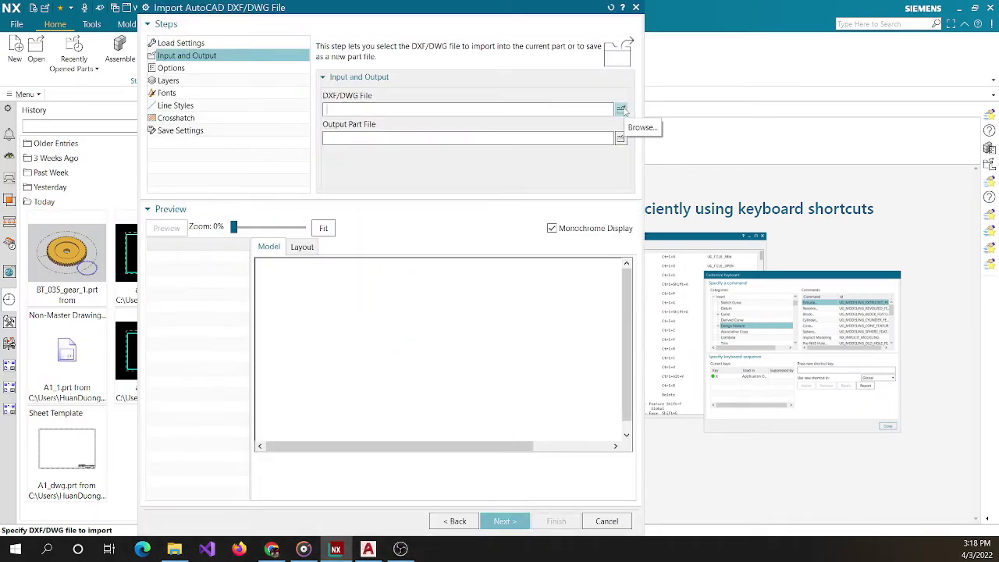
{"action": "left_click", "coordinate": [621, 109]}
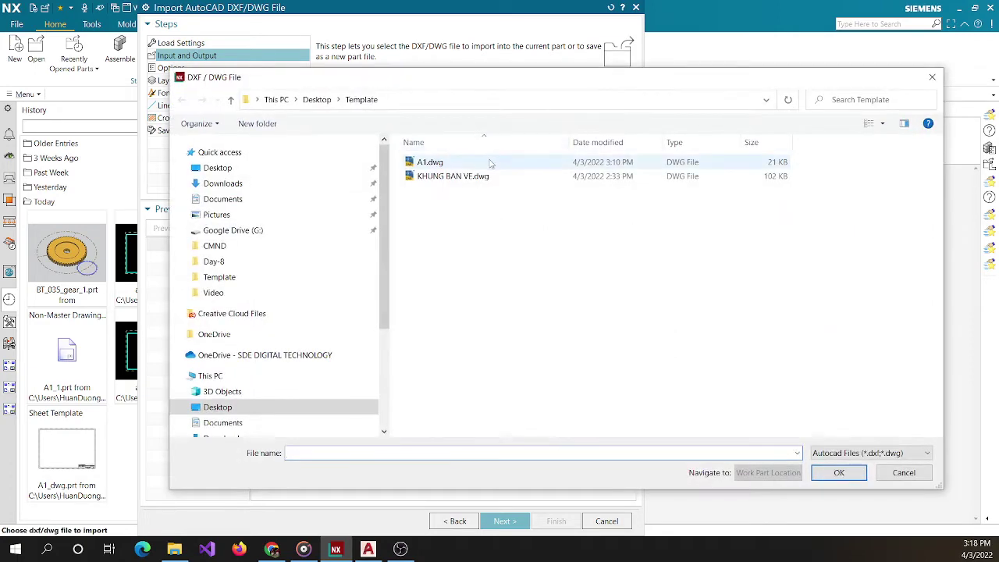
{"action": "double_click", "coordinate": [437, 162]}
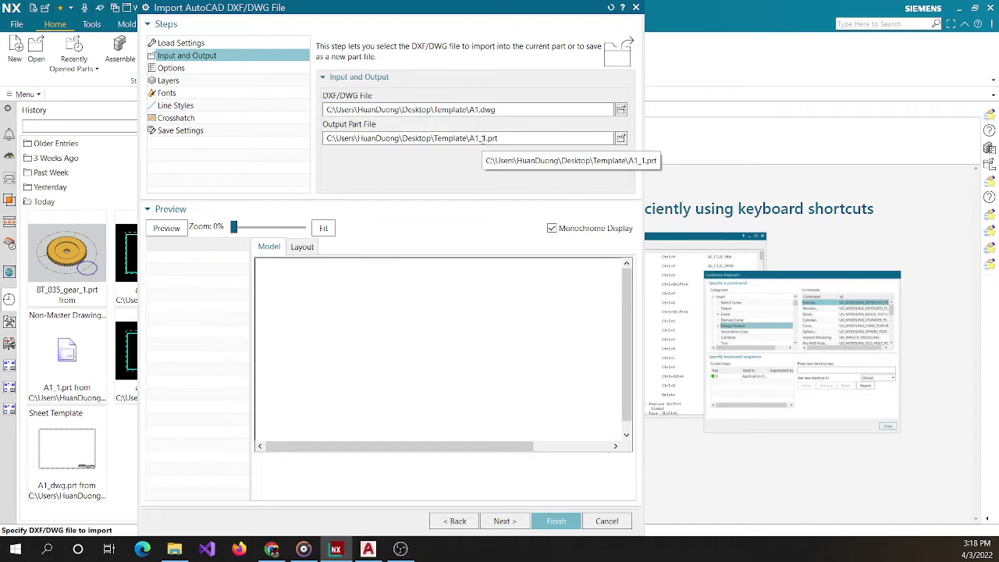
{"action": "left_click", "coordinate": [483, 138]}
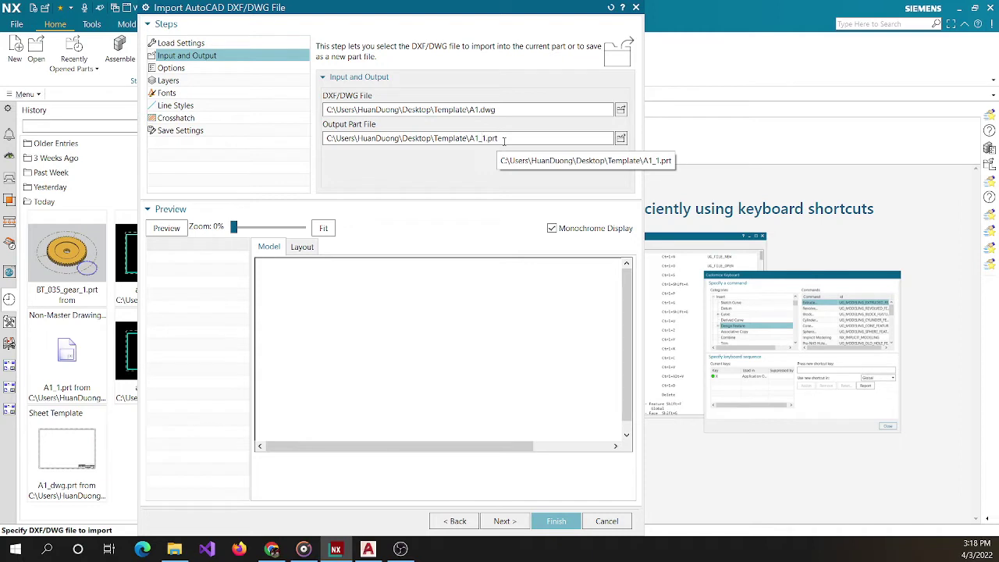
{"action": "key", "text": "Delete"}
{"action": "type", "text": "a"}
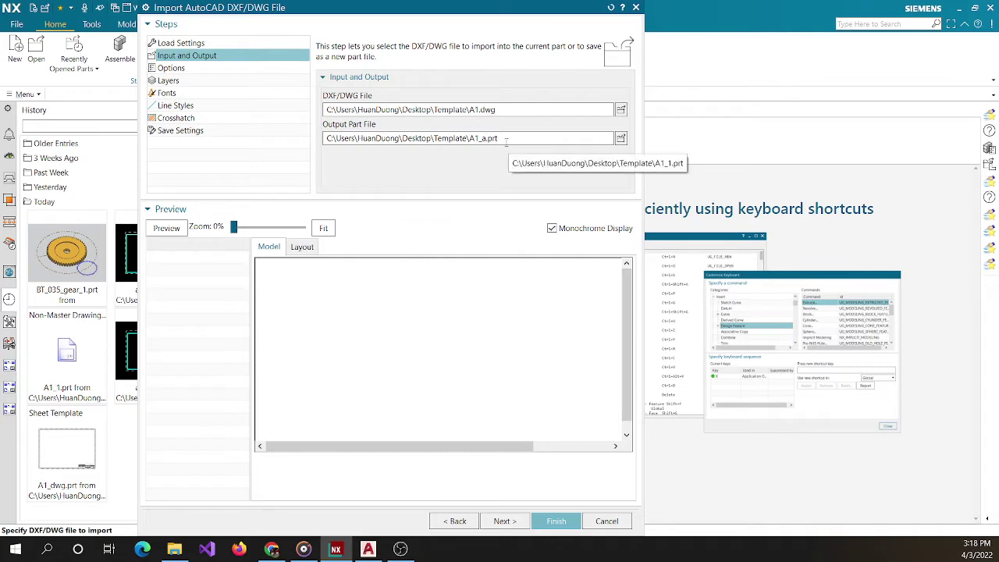
Step: In the import options, send model data to Drawing Sheet
{"action": "left_click", "coordinate": [182, 70]}
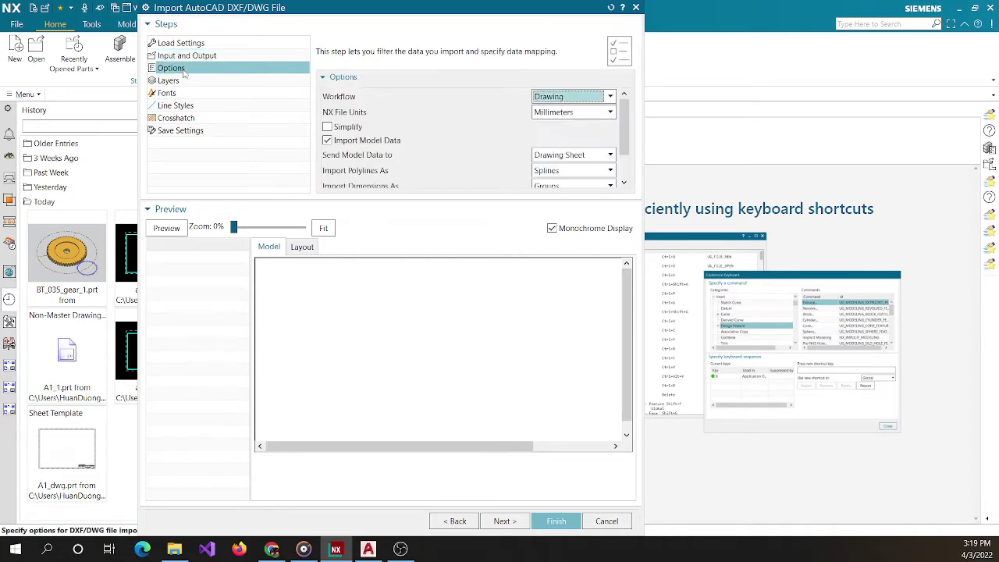
{"action": "left_click_drag", "start_coordinate": [623, 123], "coordinate": [626, 137]}
{"action": "left_click", "coordinate": [583, 128]}
{"action": "left_click", "coordinate": [570, 132]}
{"action": "left_click", "coordinate": [571, 131]}
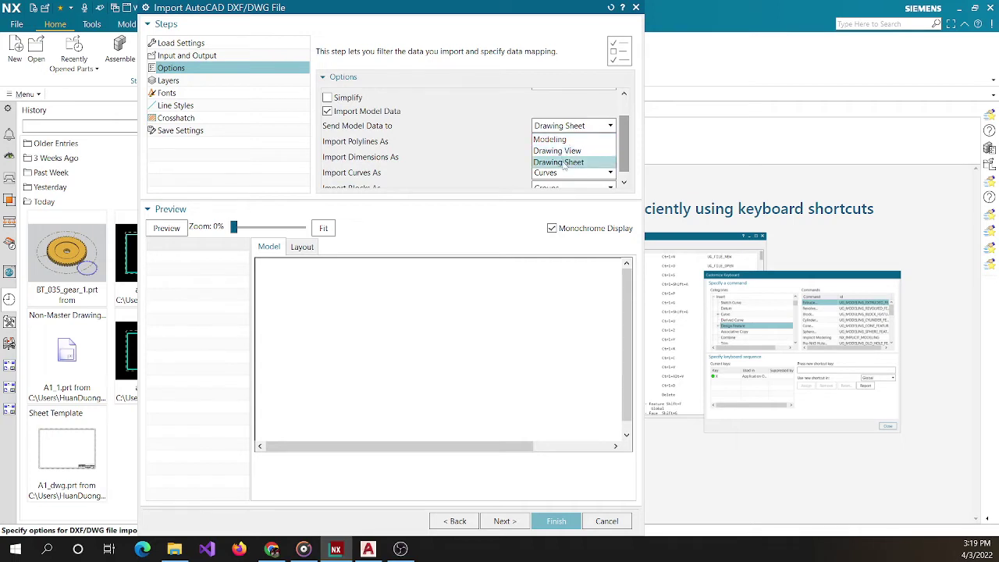
{"action": "left_click", "coordinate": [563, 162]}
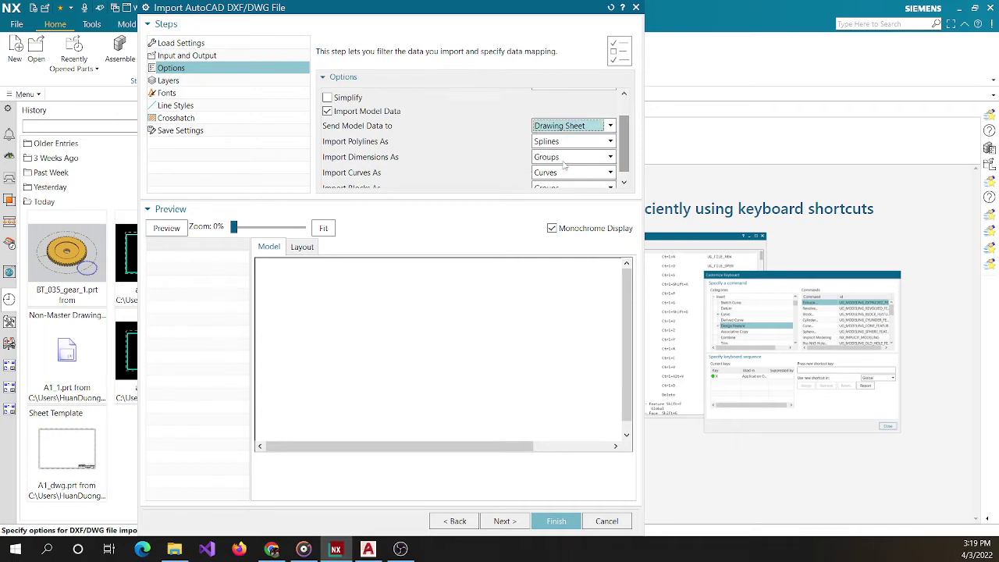
{"action": "scroll", "coordinate": [624, 146], "scroll_direction": "down", "scroll_amount": 1}
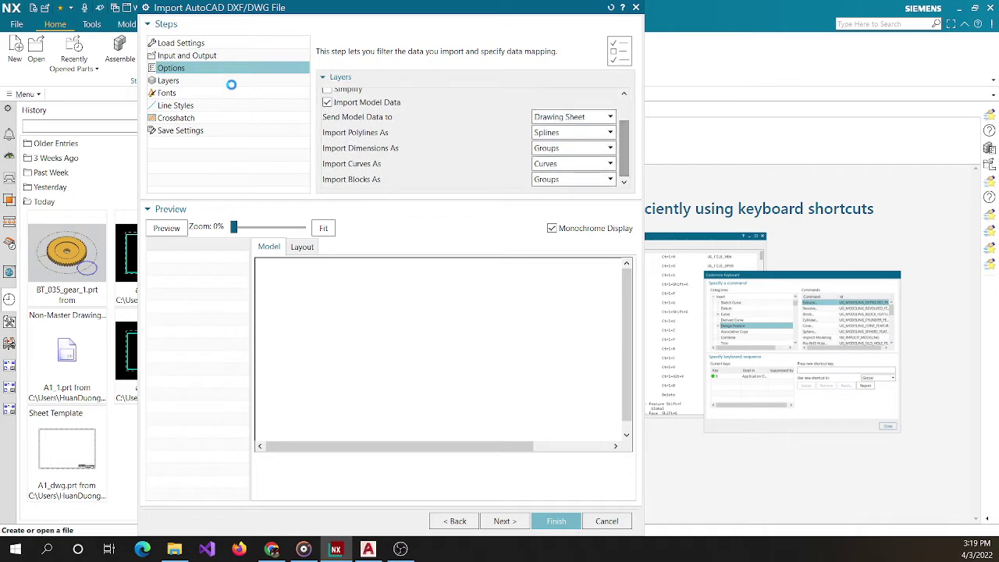
Step: Accept the layer, font, line style and crosshatch mappings and finish the import
{"action": "left_click", "coordinate": [231, 83]}
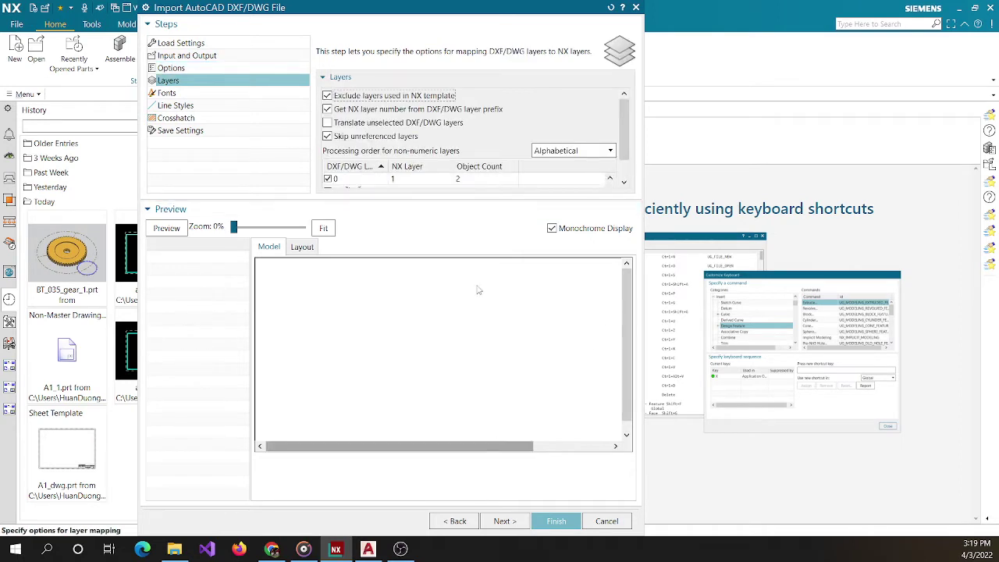
{"action": "left_click", "coordinate": [505, 521]}
{"action": "left_click", "coordinate": [505, 521]}
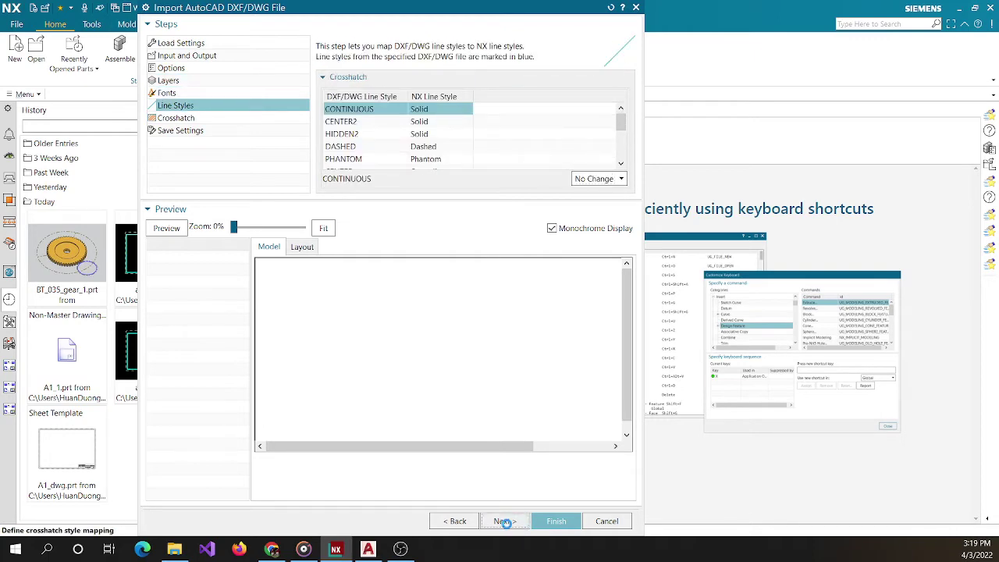
{"action": "left_click", "coordinate": [504, 521]}
{"action": "left_click", "coordinate": [556, 521]}
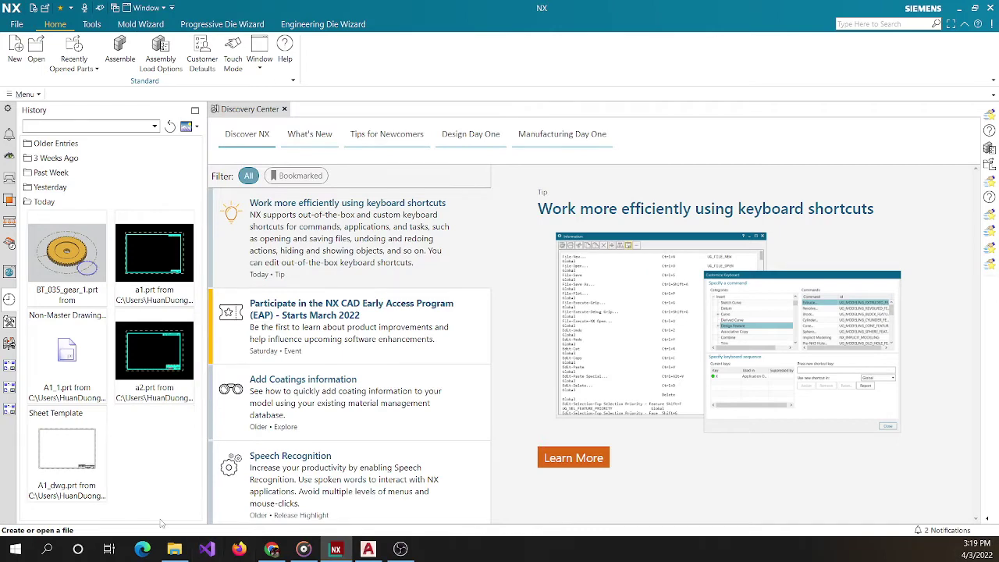
Step: Confirm A1_a.prt and A1_a.log exist in the Template folder, then return to NX
{"action": "left_click", "coordinate": [174, 548]}
{"action": "left_click", "coordinate": [489, 400]}
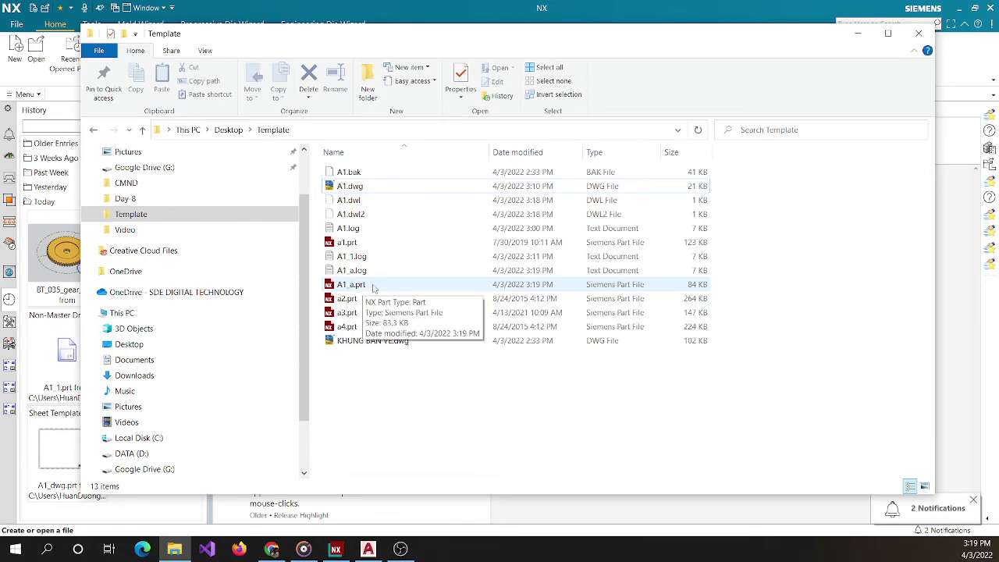
{"action": "left_click", "coordinate": [340, 550]}
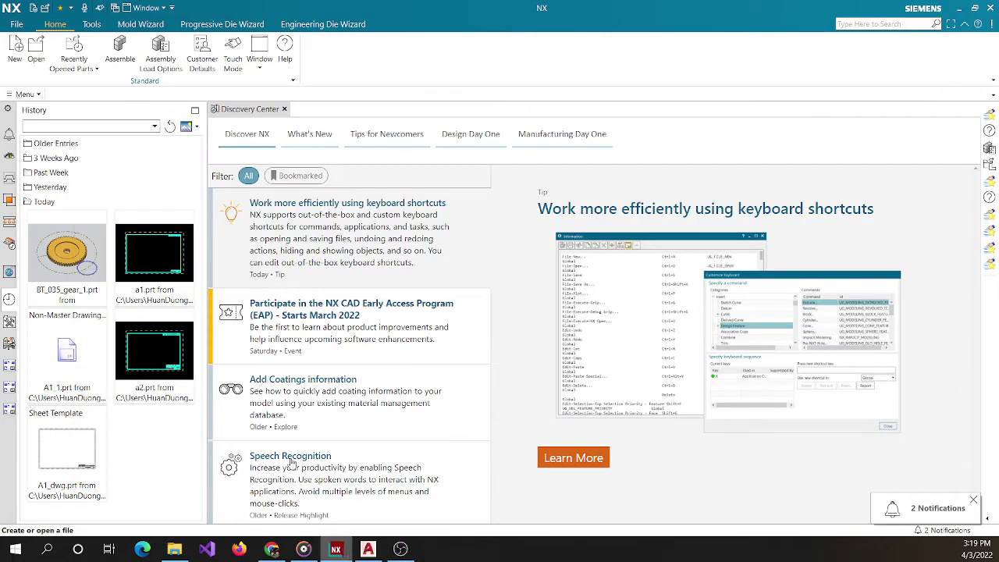
Step: Open A1_a.prt from Desktop\Template and bring up the Part Navigator's context menu
{"action": "left_click", "coordinate": [39, 60]}
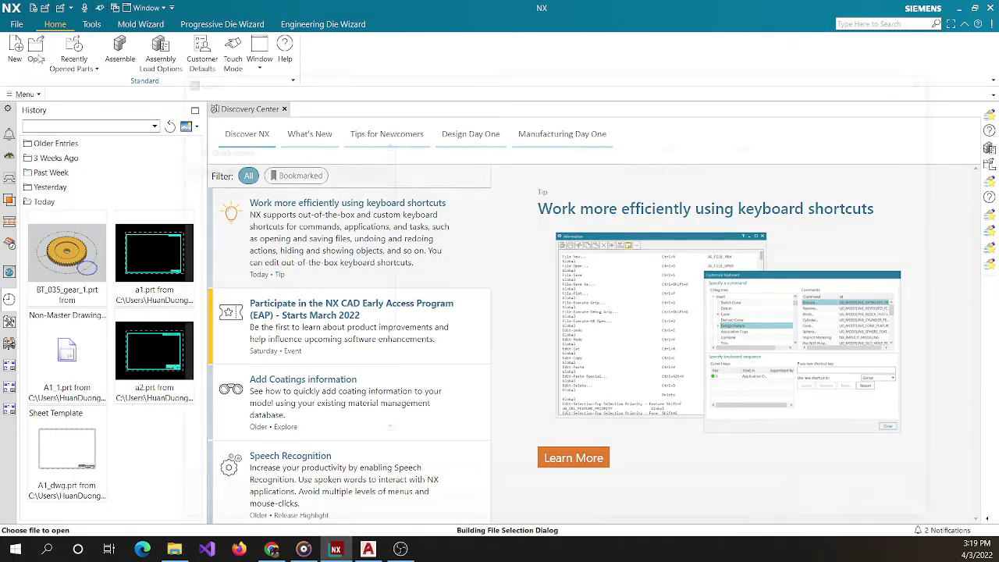
{"action": "double_click", "coordinate": [451, 178]}
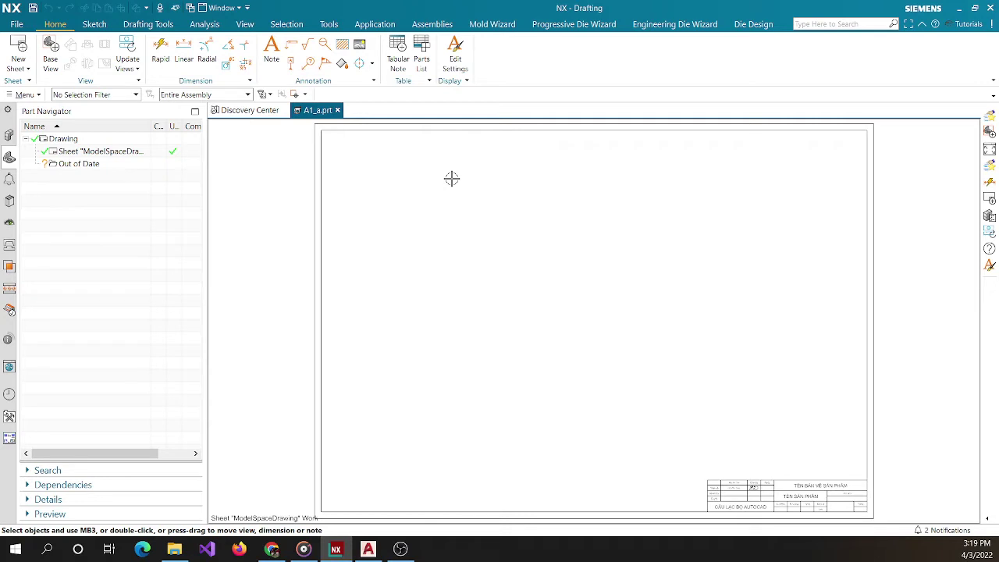
{"action": "right_click", "coordinate": [10, 466]}
{"action": "right_click", "coordinate": [9, 475]}
{"action": "right_click", "coordinate": [9, 472]}
{"action": "right_click", "coordinate": [9, 472]}
{"action": "right_click", "coordinate": [13, 470]}
{"action": "right_click", "coordinate": [123, 302]}
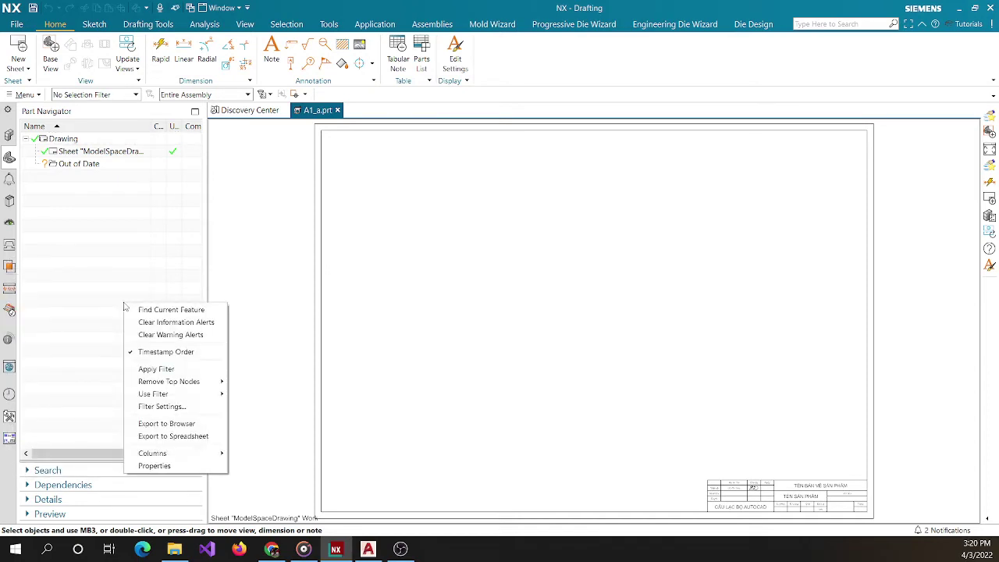
Step: Add an empty palette3 next to palette2 via the resource bar's New Palette option
{"action": "left_click", "coordinate": [9, 416]}
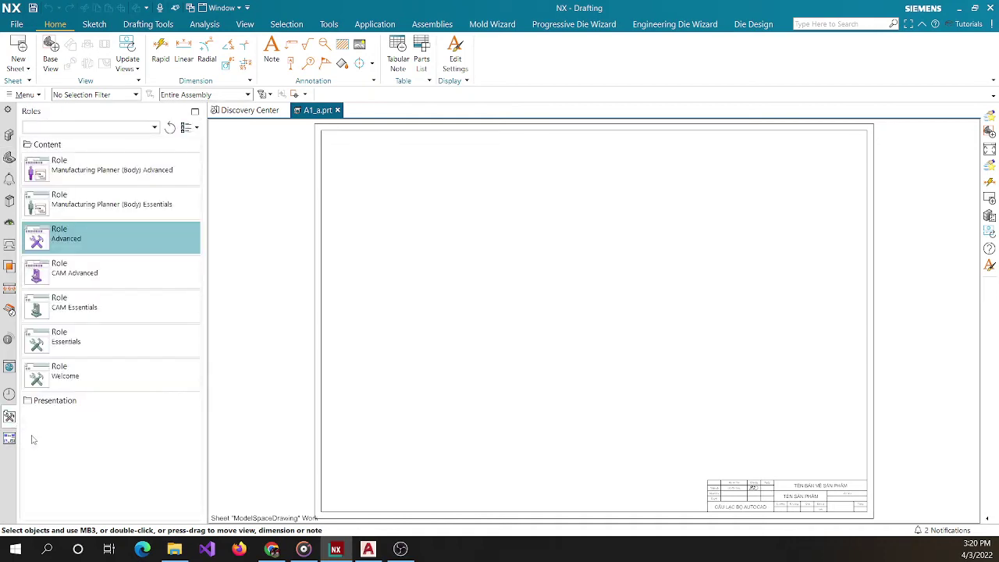
{"action": "left_click", "coordinate": [10, 158]}
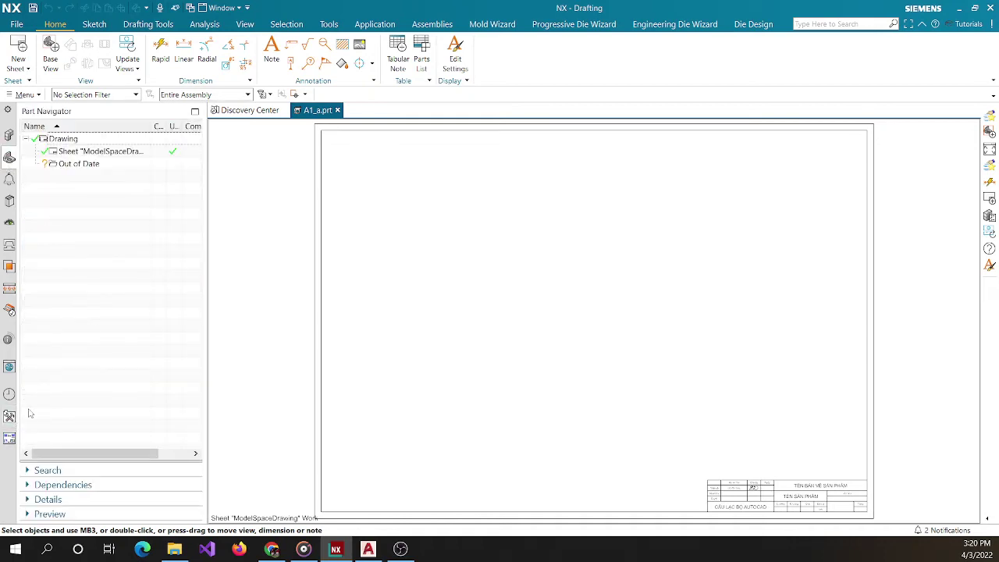
{"action": "left_click", "coordinate": [9, 438]}
{"action": "right_click", "coordinate": [10, 440]}
{"action": "left_click", "coordinate": [32, 462]}
{"action": "right_click", "coordinate": [106, 443]}
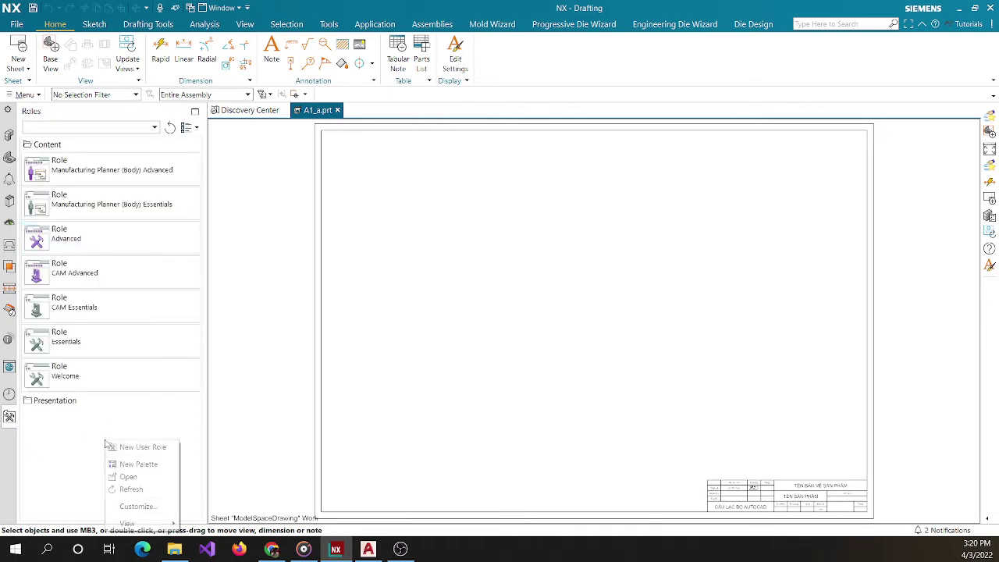
{"action": "right_click", "coordinate": [78, 430]}
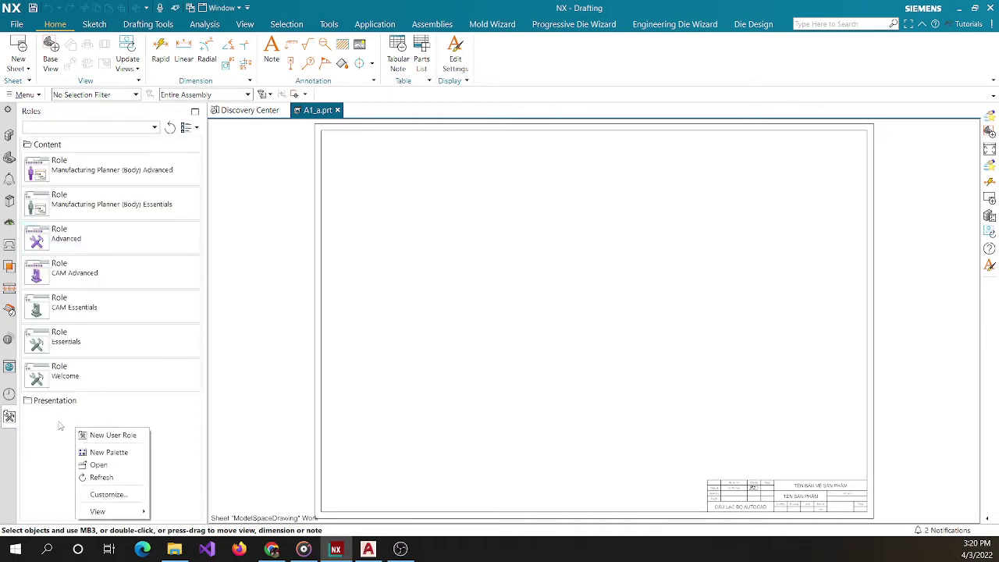
{"action": "left_click", "coordinate": [109, 453]}
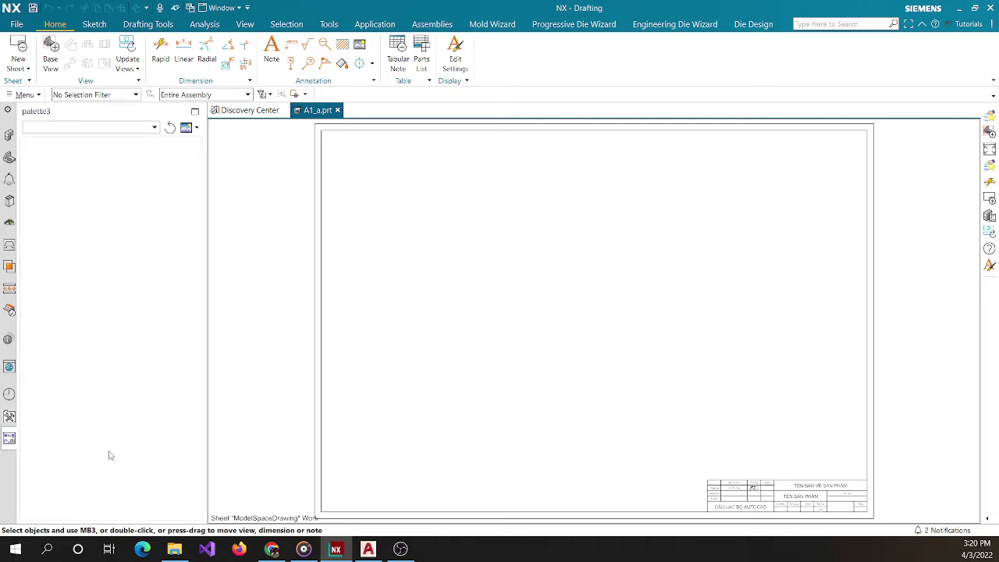
Step: Add A1_a.prt to palette3 as a Non-Master Drawing Template entry
{"action": "right_click", "coordinate": [84, 215]}
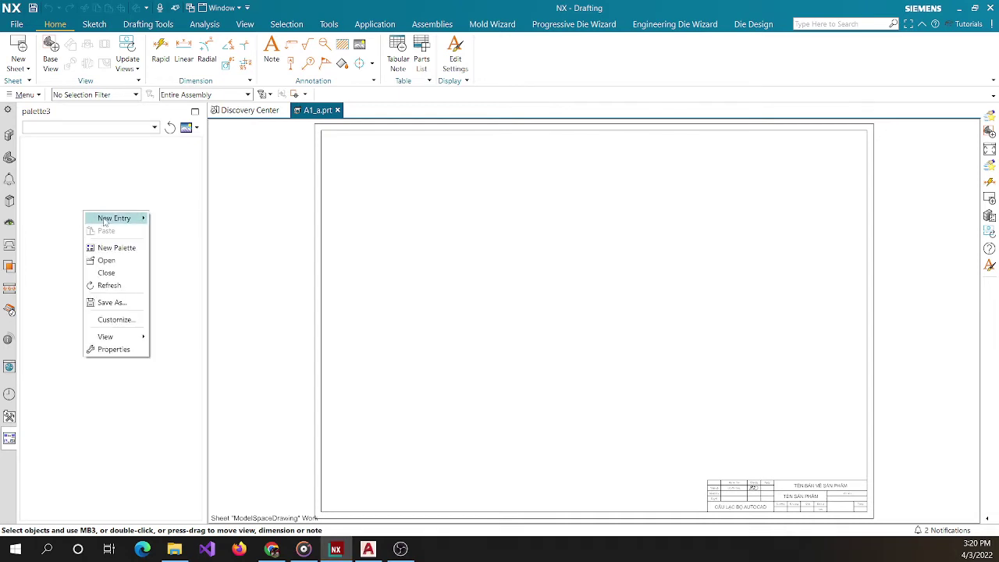
{"action": "mouse_move", "coordinate": [113, 221]}
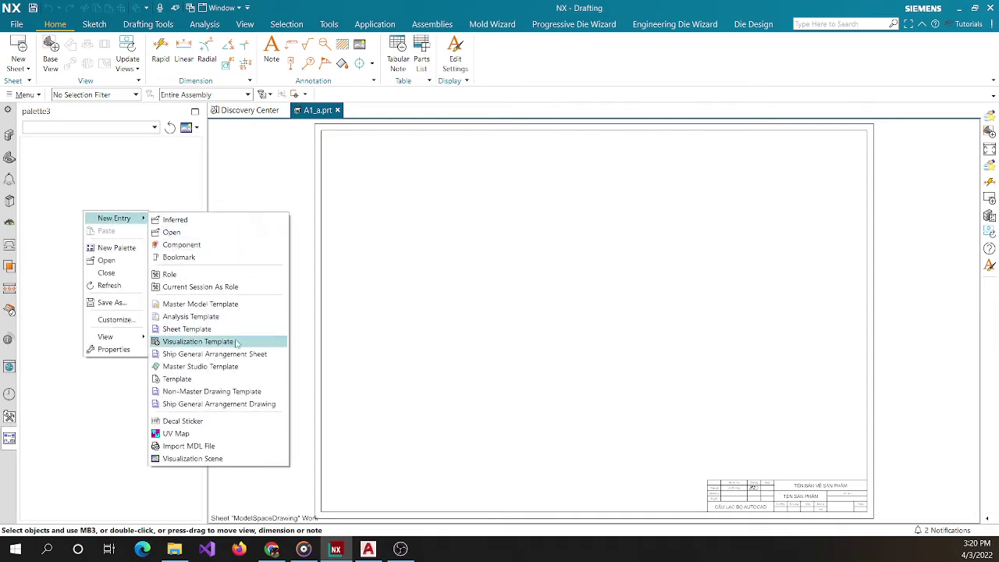
{"action": "left_click", "coordinate": [207, 393]}
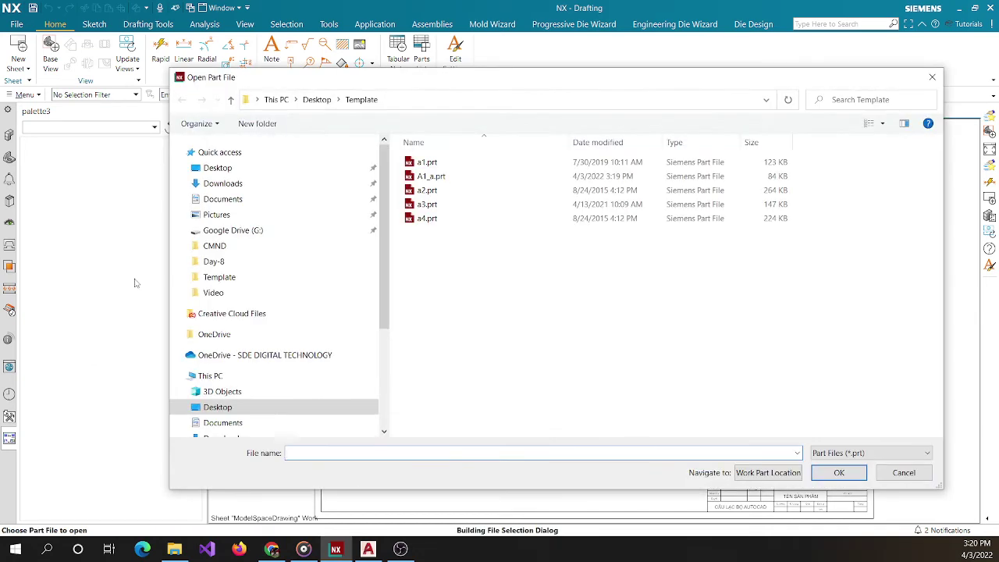
{"action": "double_click", "coordinate": [448, 177]}
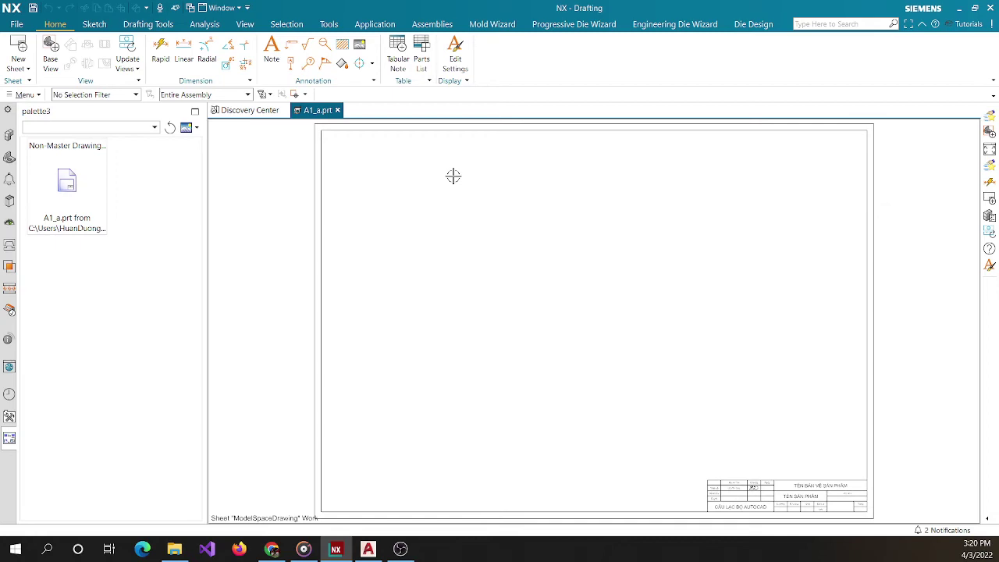
{"action": "left_click", "coordinate": [356, 122]}
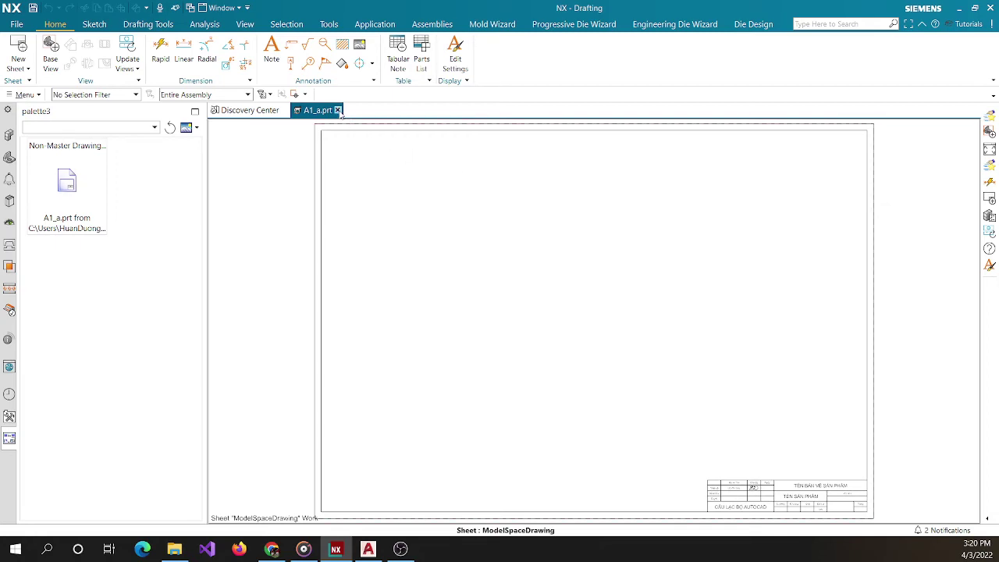
Step: Close A1_a.prt, open BT_035_gear_1.prt from History, and show palette3
{"action": "left_click", "coordinate": [338, 110]}
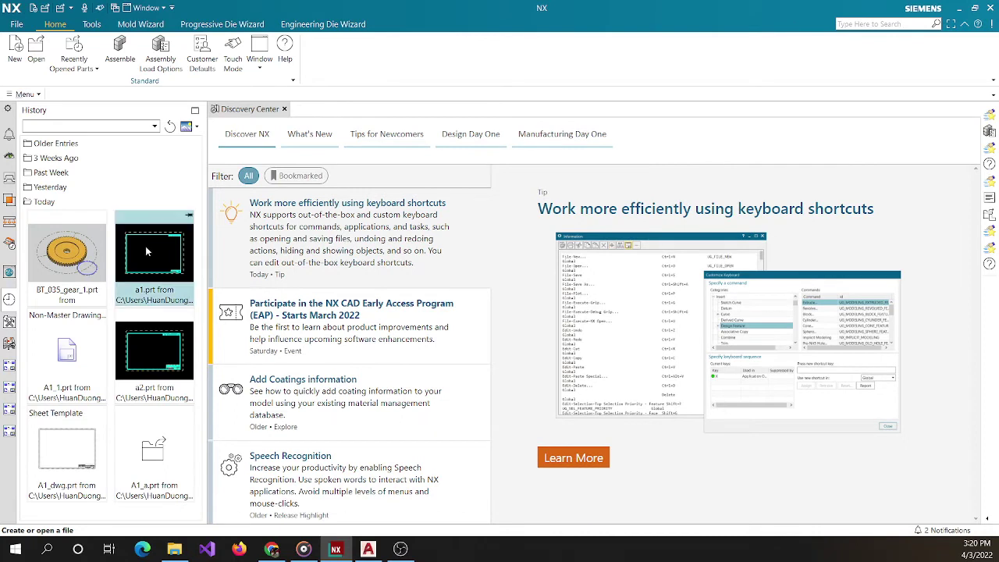
{"action": "left_click", "coordinate": [91, 246]}
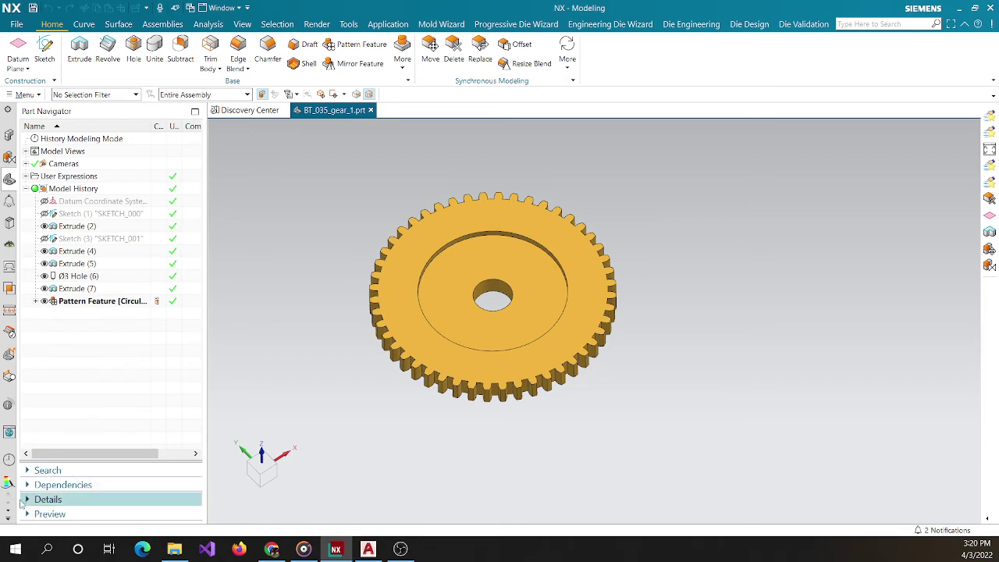
{"action": "scroll", "coordinate": [9, 511], "scroll_direction": "down", "scroll_amount": 2}
{"action": "scroll", "coordinate": [9, 511], "scroll_direction": "down", "scroll_amount": 3}
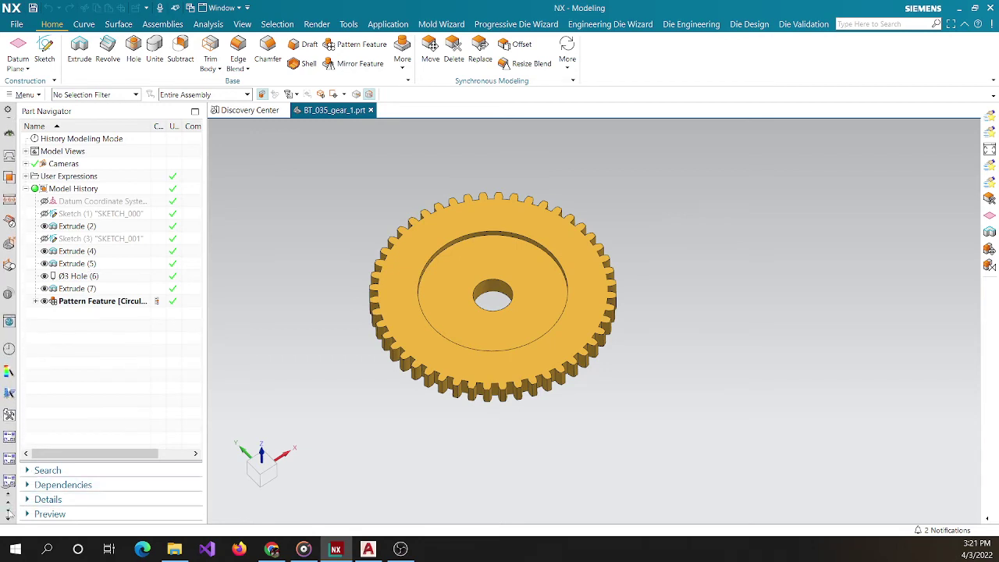
{"action": "left_click", "coordinate": [9, 475]}
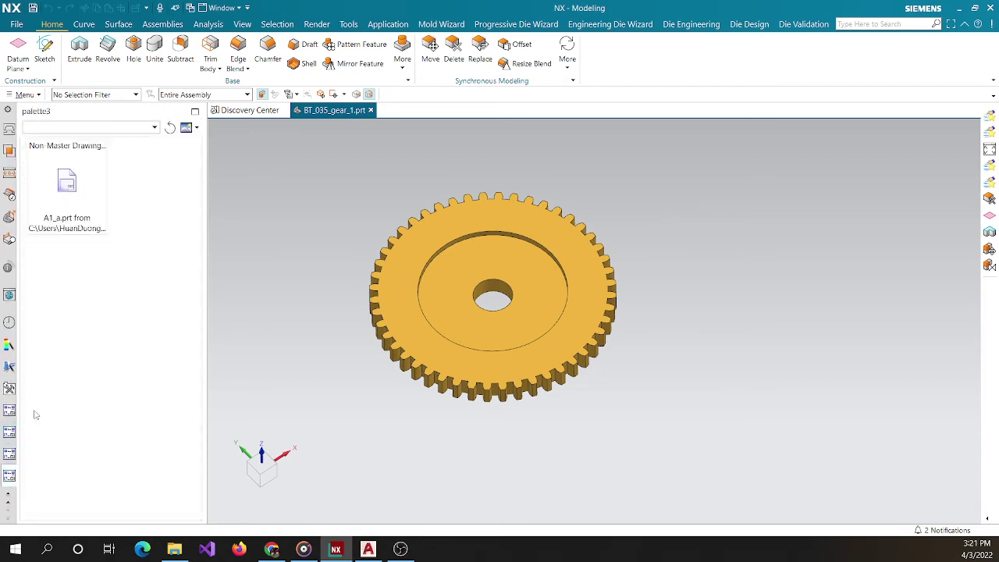
Step: Create a gear drawing from the A1_a.prt template with a 10:1 base view scale
{"action": "double_click", "coordinate": [81, 196]}
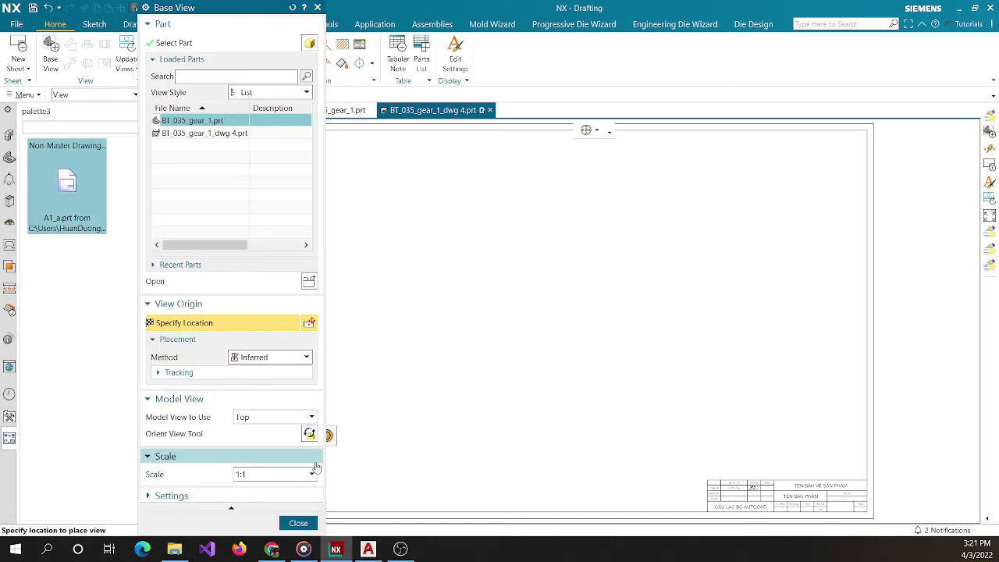
{"action": "left_click", "coordinate": [311, 475]}
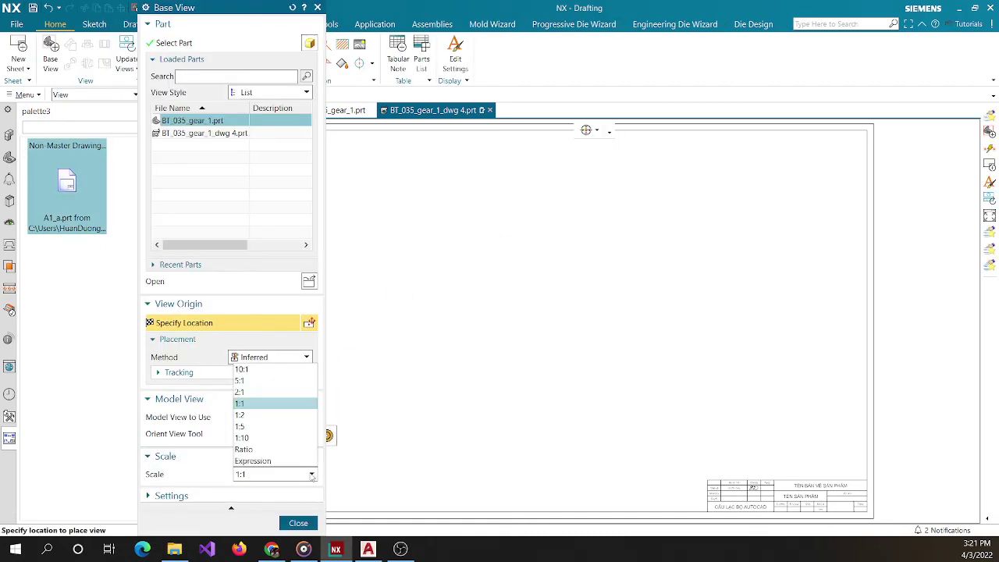
{"action": "left_click", "coordinate": [249, 370]}
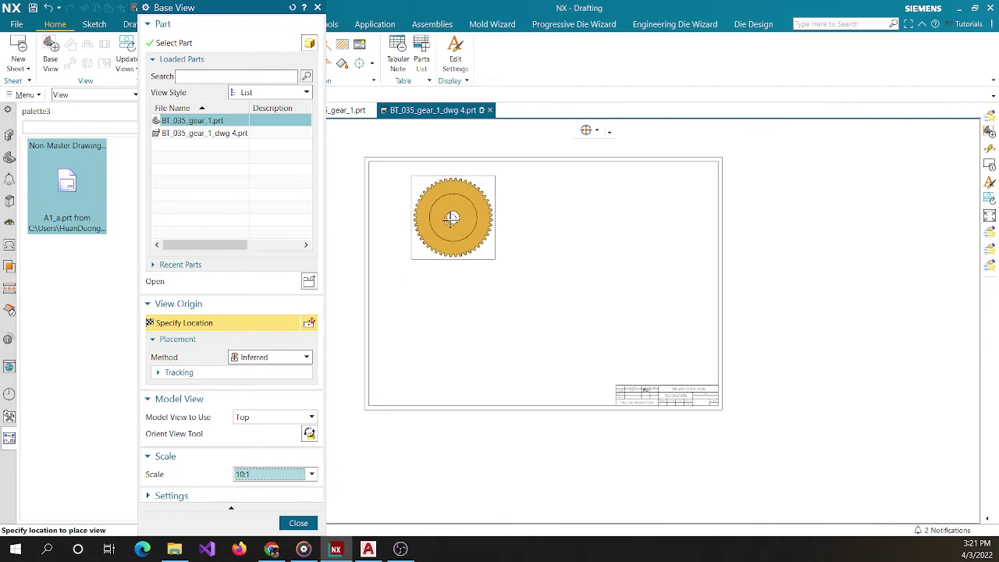